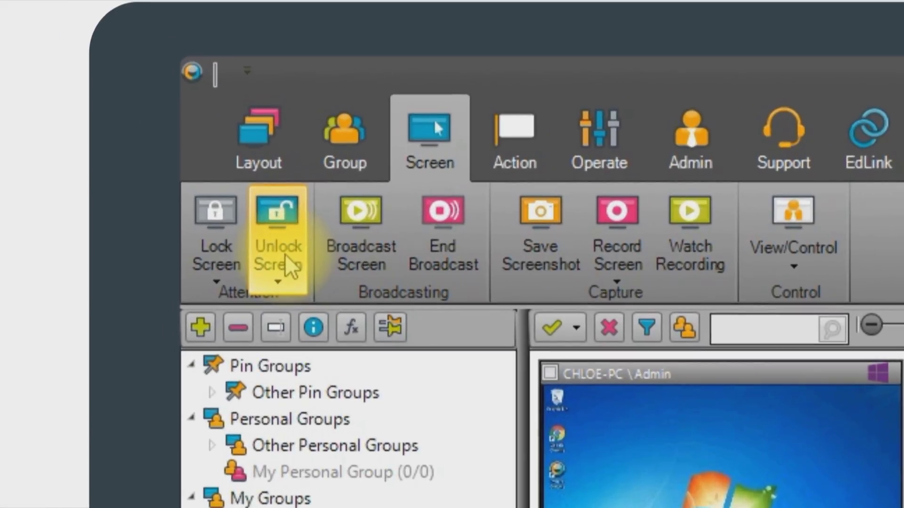
- Unlock DEMO-WIN10-PC's screen using the Unlock ticked Users option
click(285, 258)
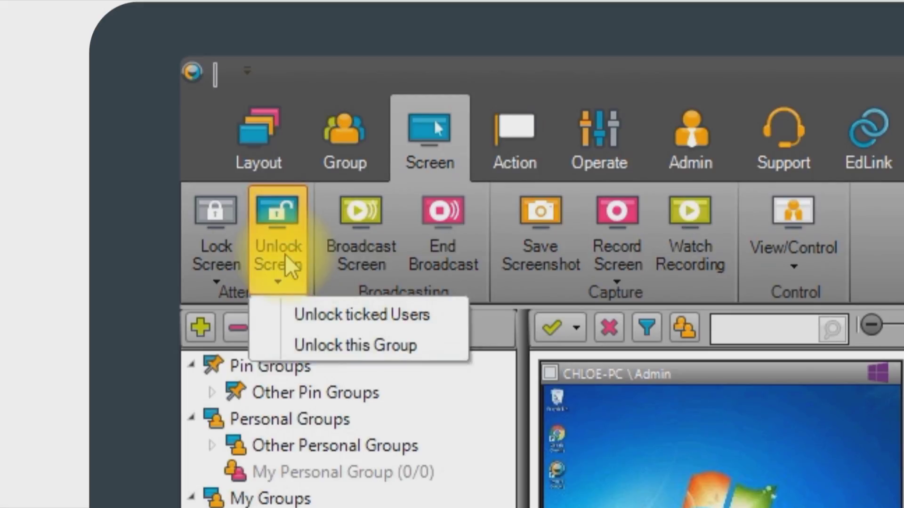
click(278, 320)
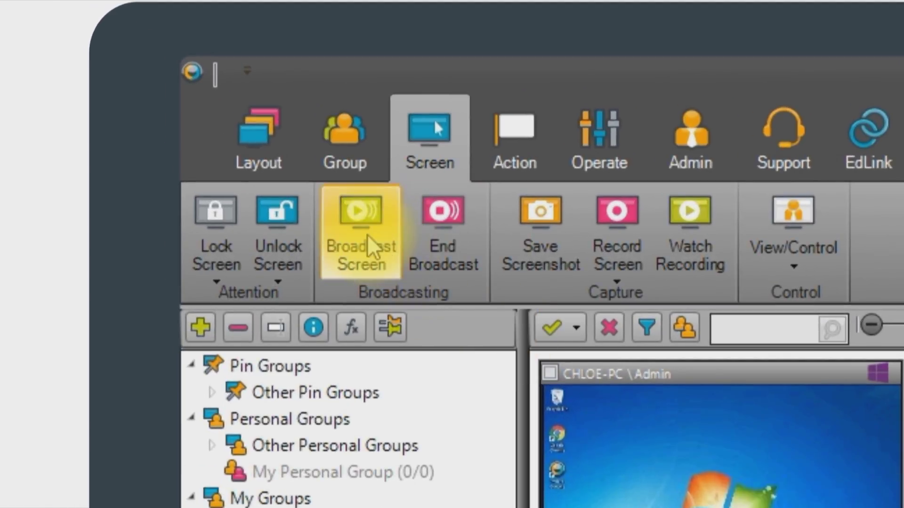
- Begin broadcasting your screen to DEMO-WIN10-PC, then end the broadcast and confirm Yes
click(370, 246)
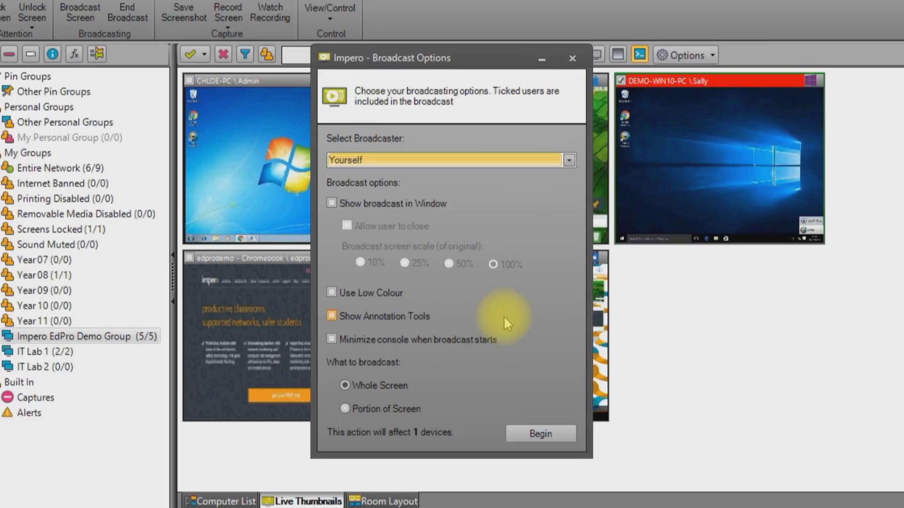
click(536, 433)
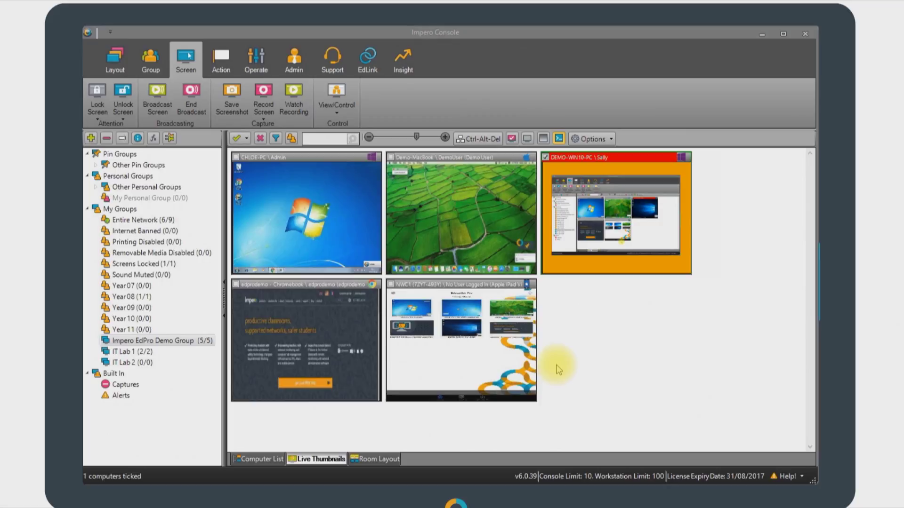
click(189, 113)
click(415, 275)
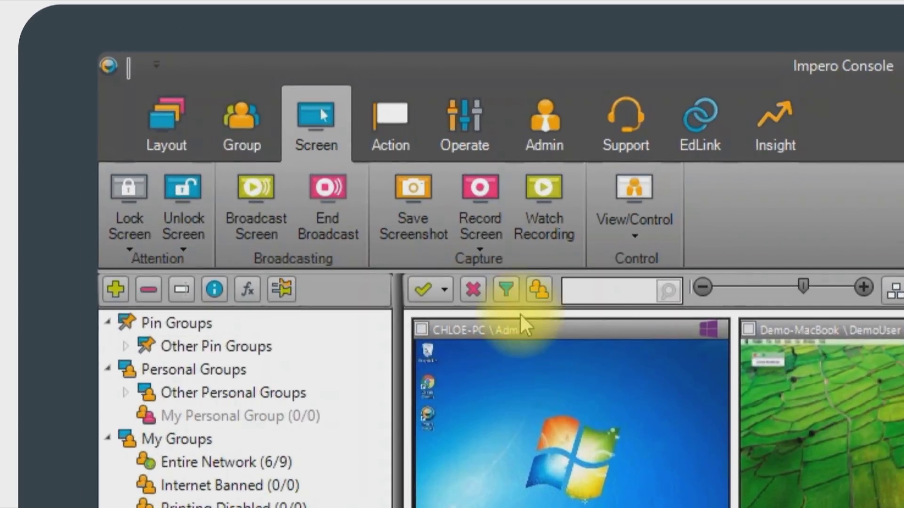
click(218, 62)
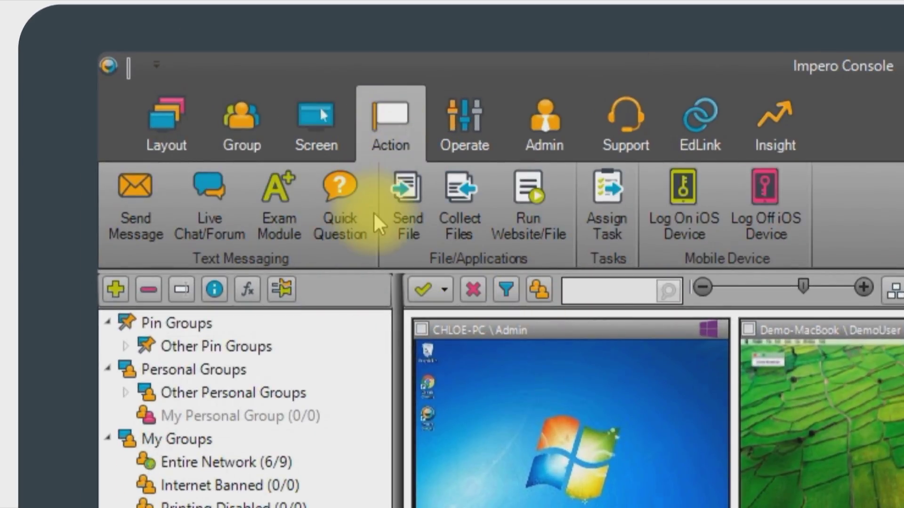
click(503, 225)
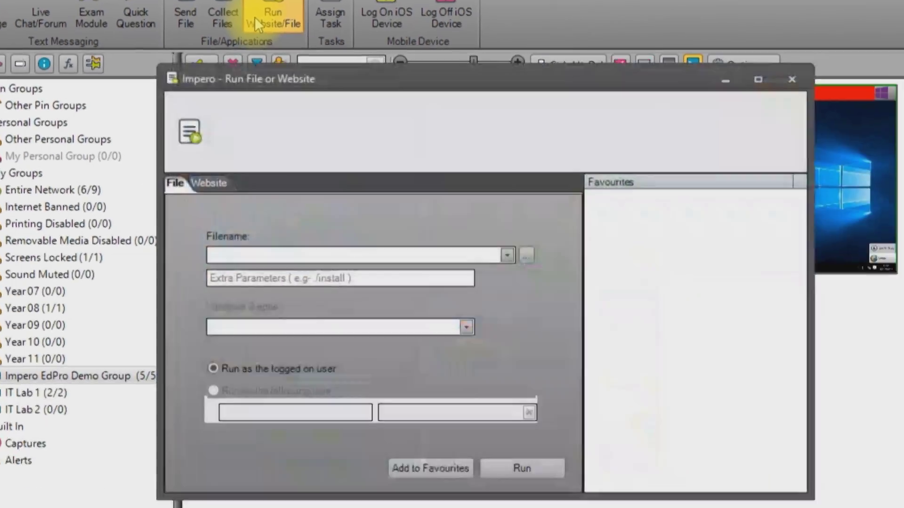
click(191, 152)
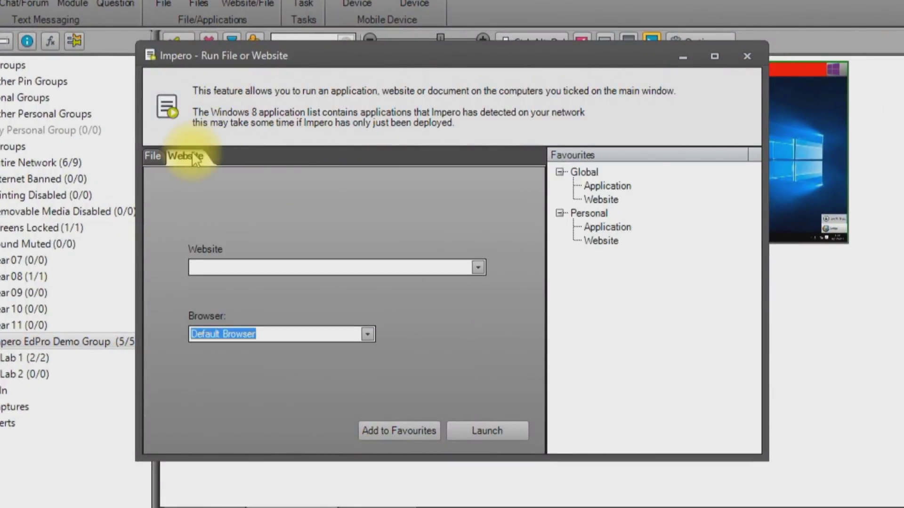
click(207, 268)
text(www.bbc.)
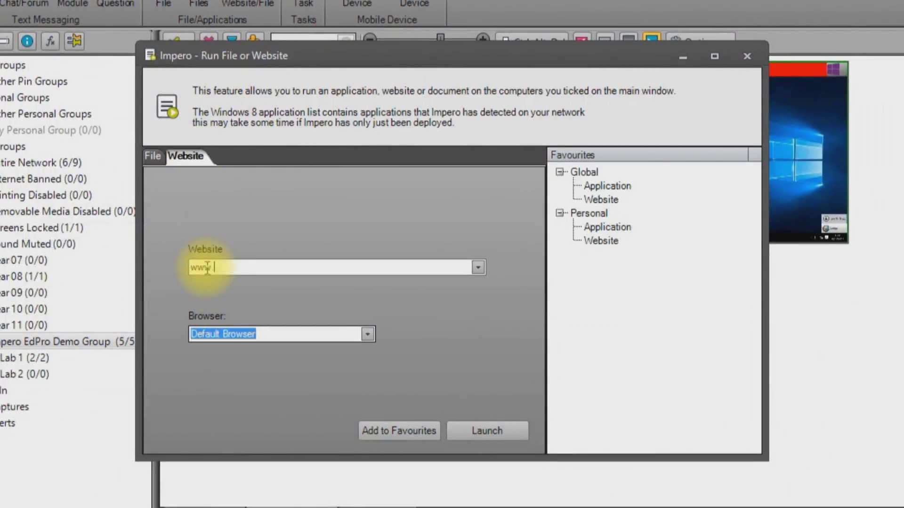
text(co.uk)
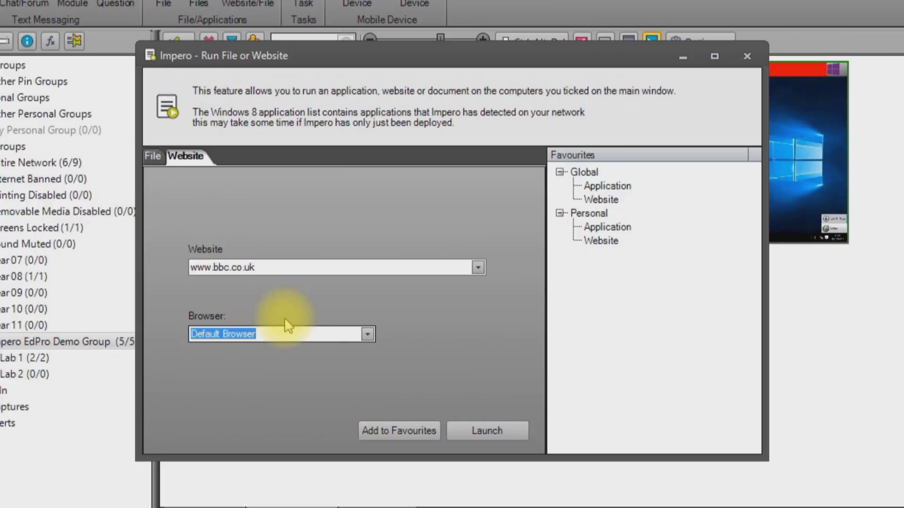
click(368, 334)
click(304, 362)
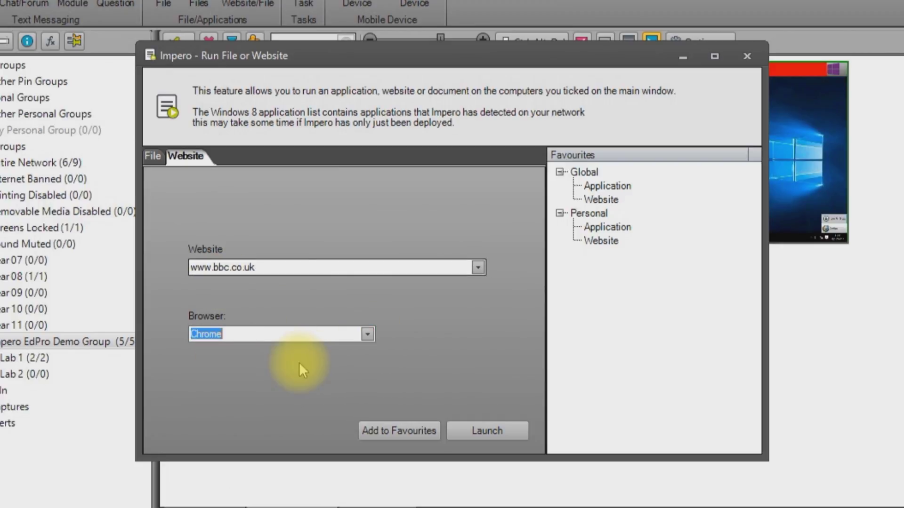
click(490, 429)
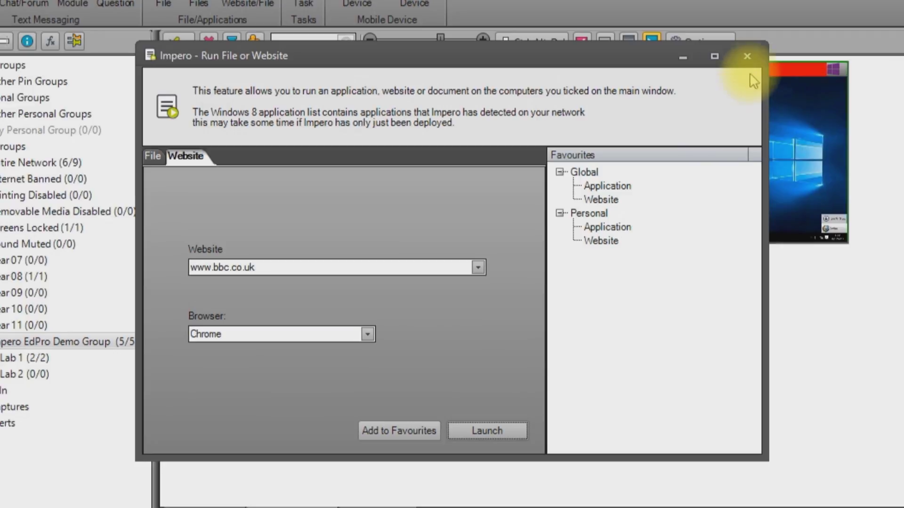
click(749, 57)
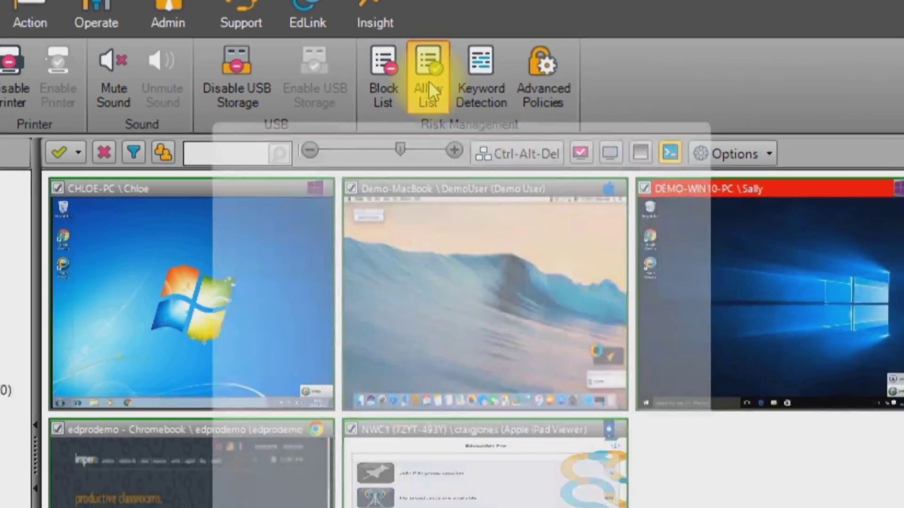
click(455, 268)
text(www.bbc.co.uk)
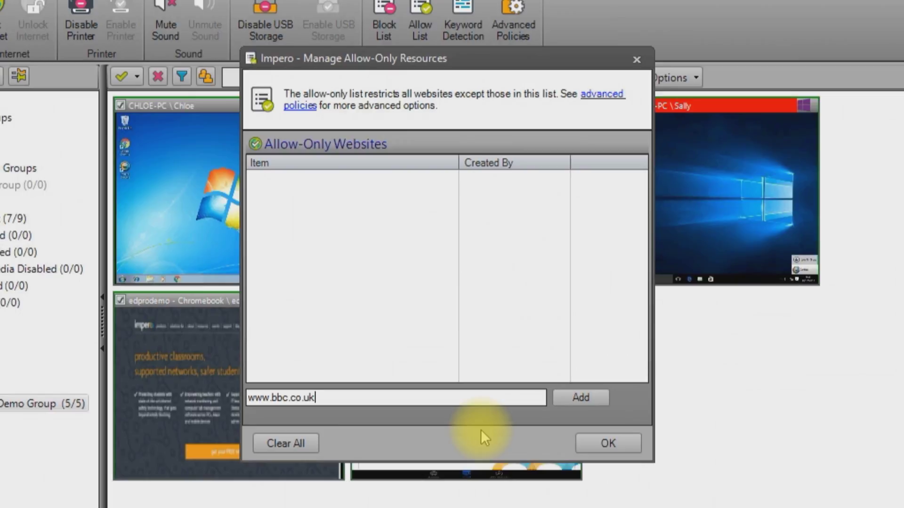
click(564, 395)
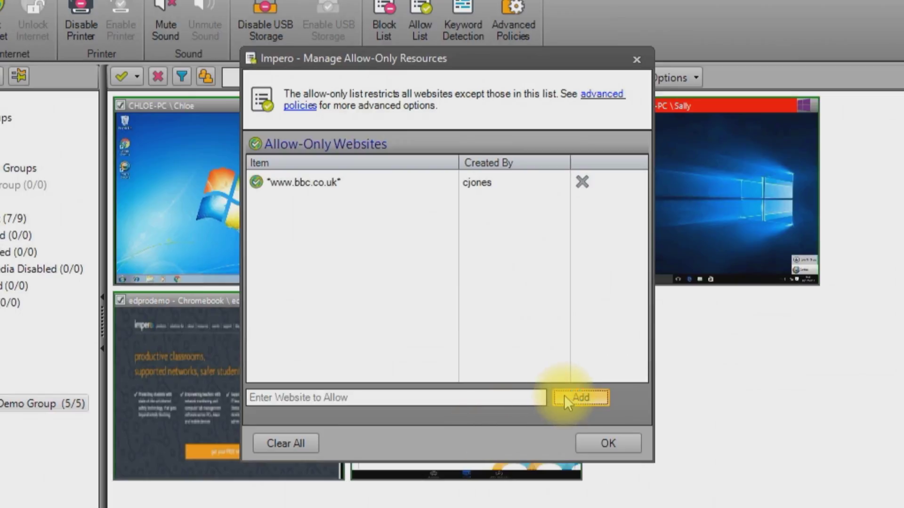
click(601, 447)
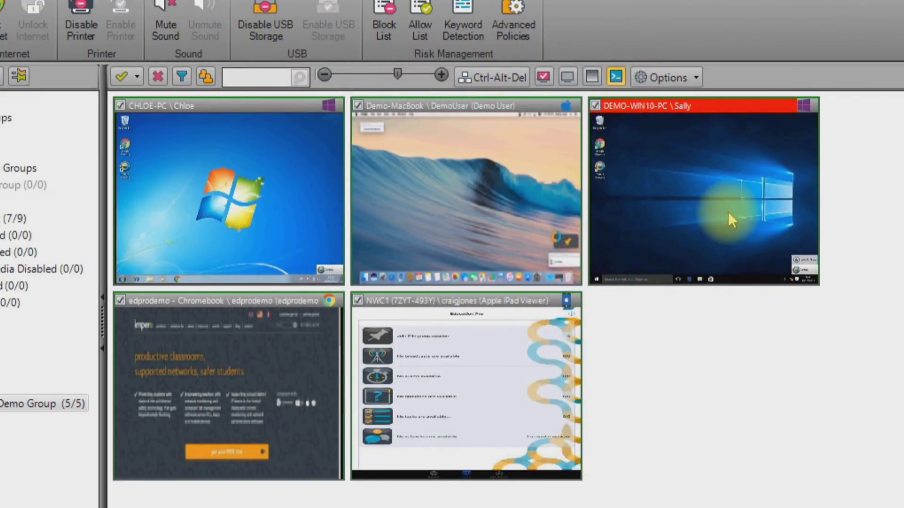
double_click(728, 210)
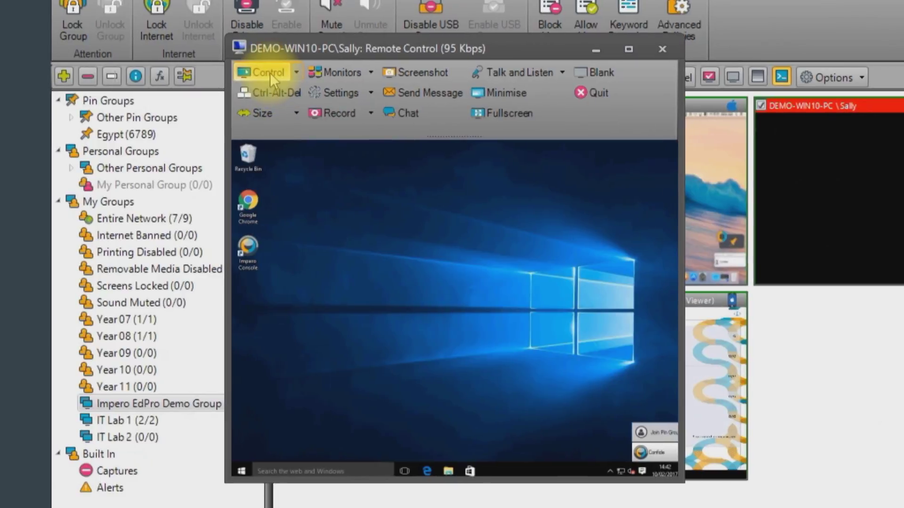
click(270, 73)
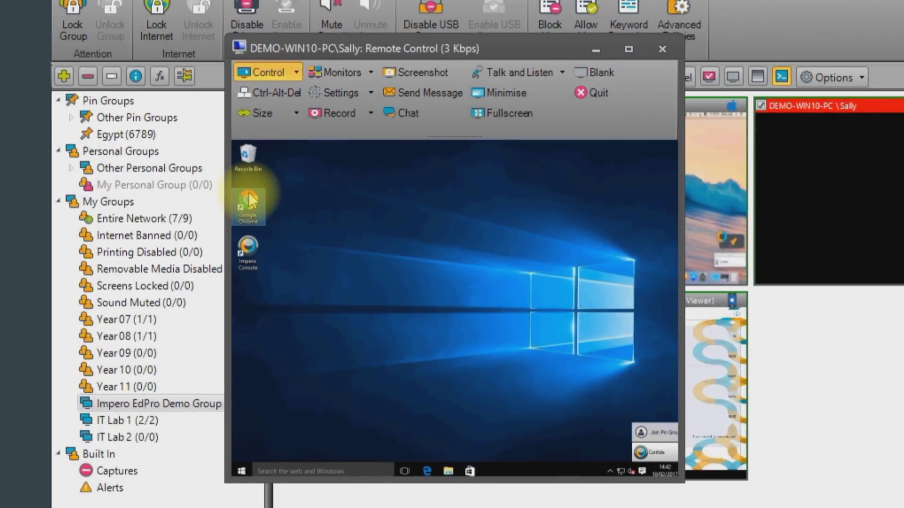
double_click(250, 203)
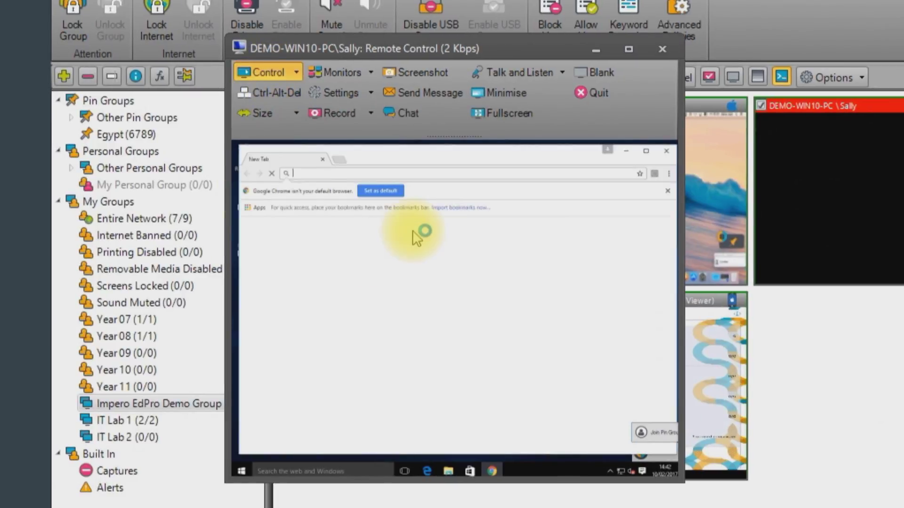
text(www.youtube.com)
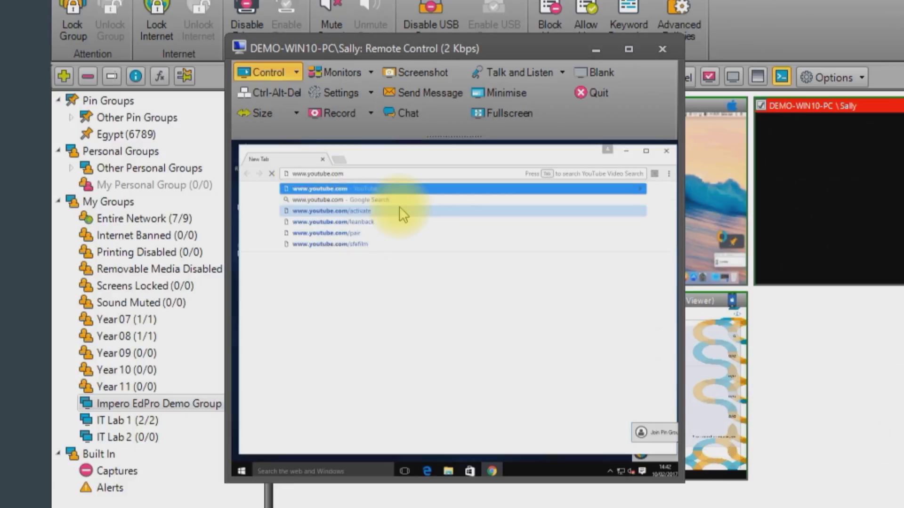
click(399, 206)
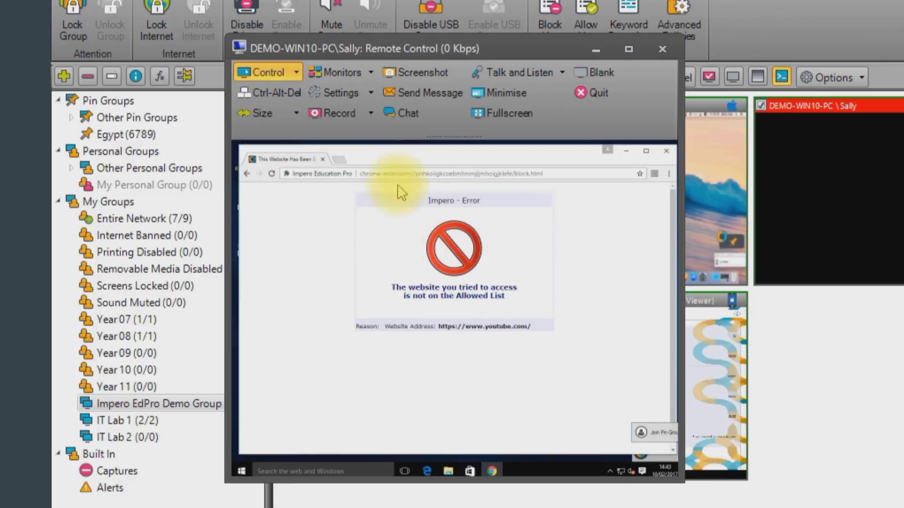
click(394, 172)
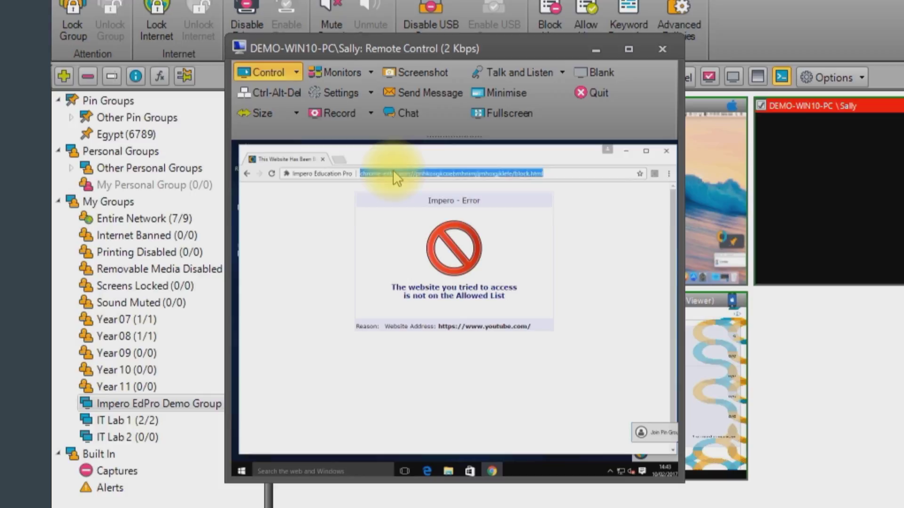
text(www.bbc.co.uk)
key(Return)
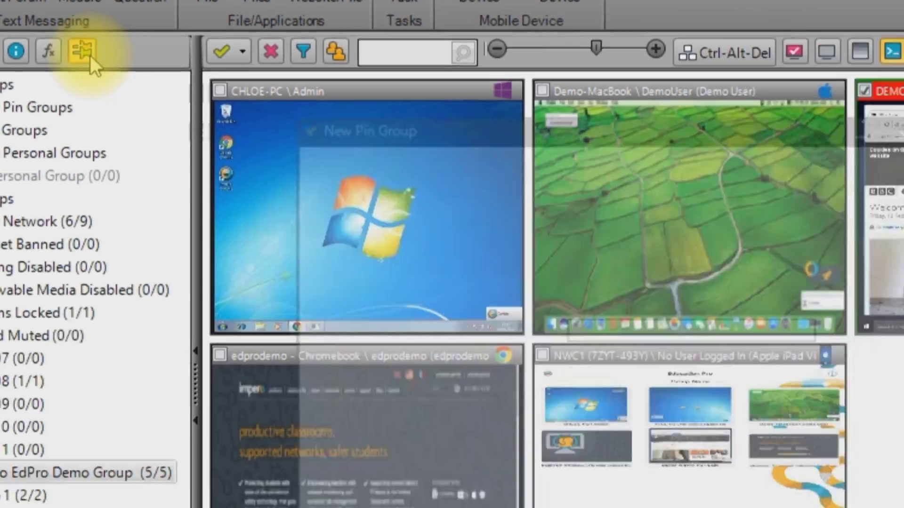
- Add a pin group with session name Egypt and activate the session
click(459, 254)
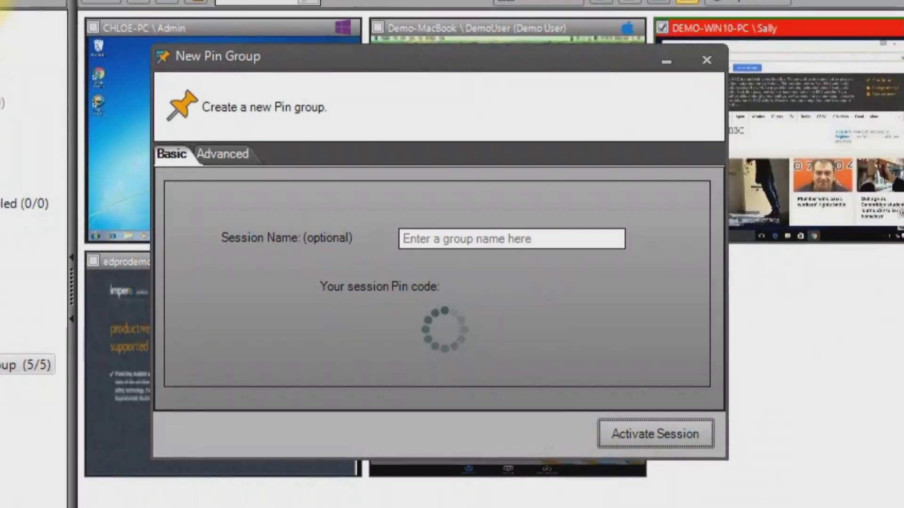
click(446, 239)
text(Egypt)
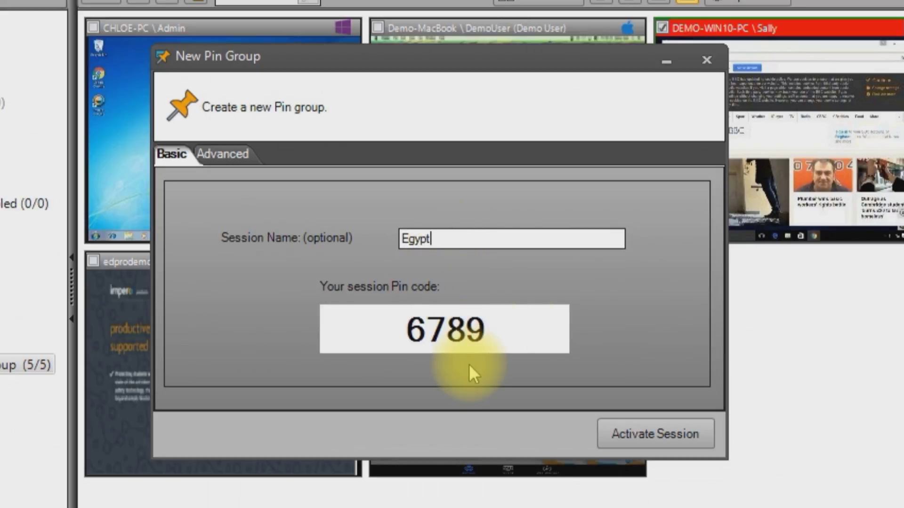
click(670, 426)
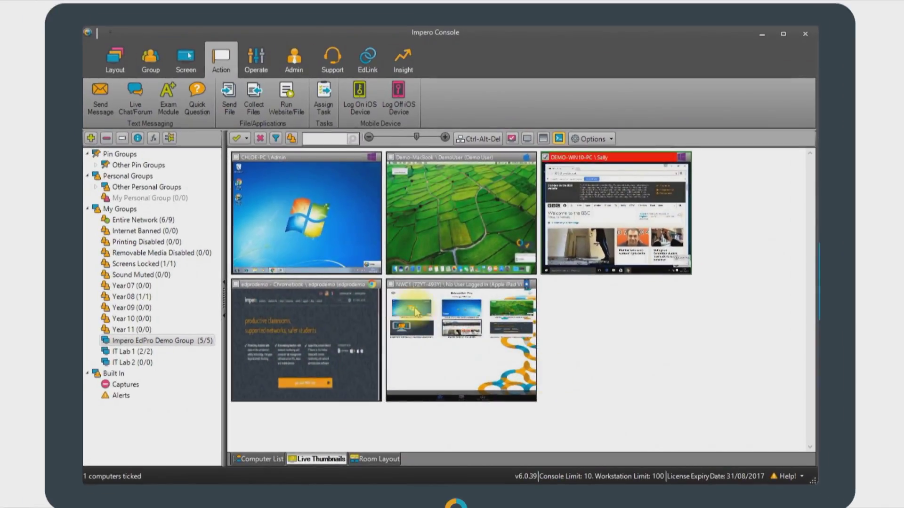
- View the empty Egypt pin group, then return to the Impero EdPro Demo Group thumbnails
click(129, 178)
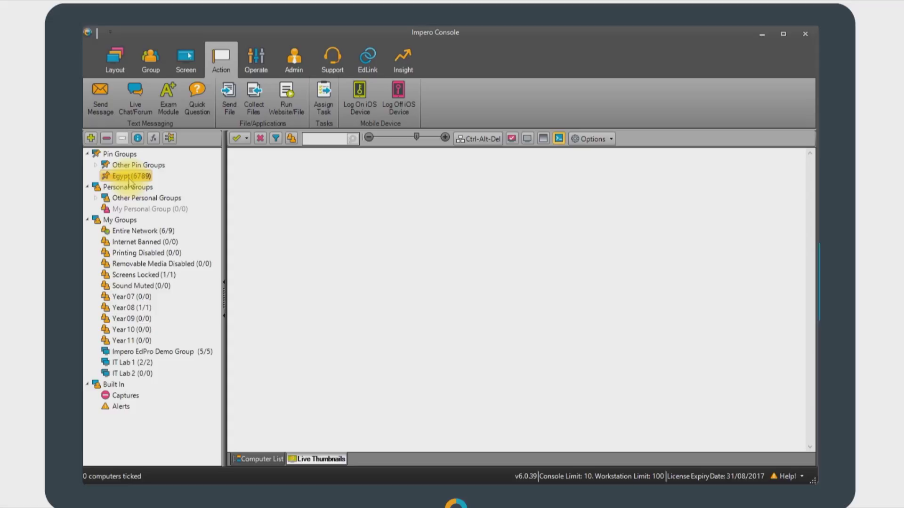
click(177, 350)
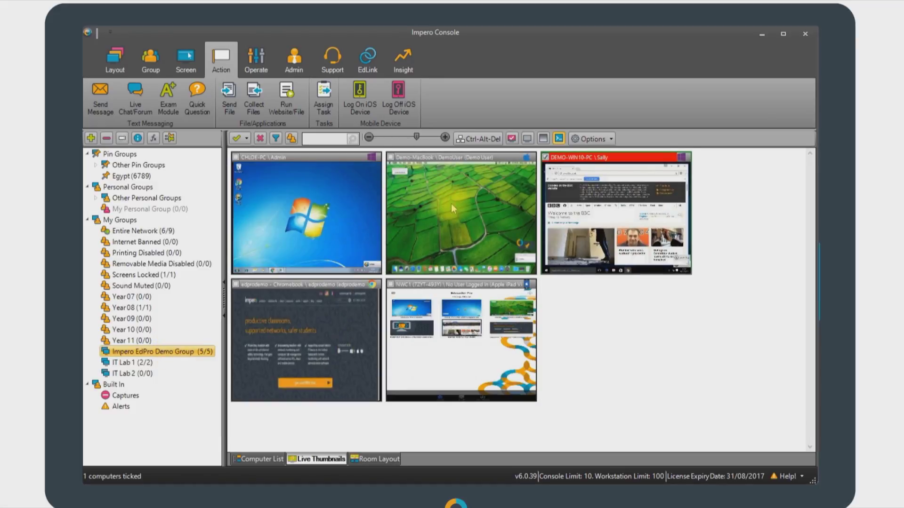
- Remotely control Demo-MacBook, submit the Egypt session PIN in its Impero prompt, then quit control
double_click(451, 203)
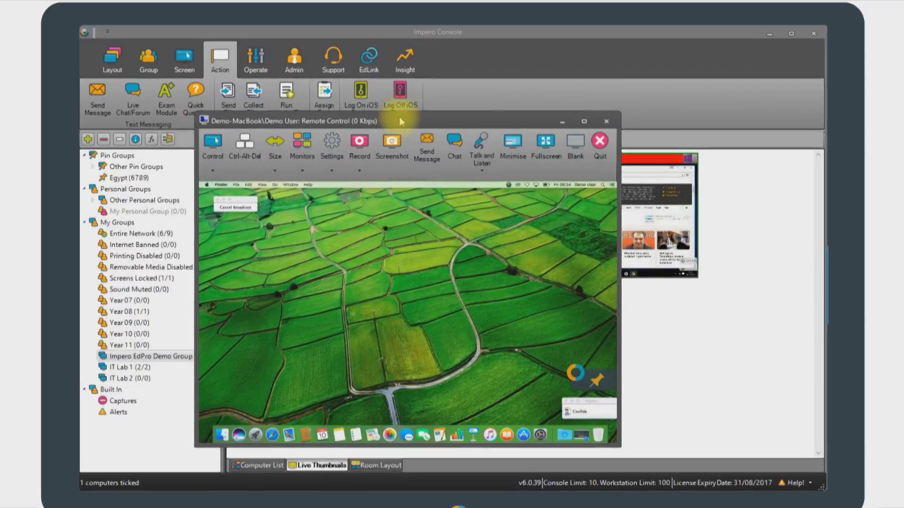
click(217, 153)
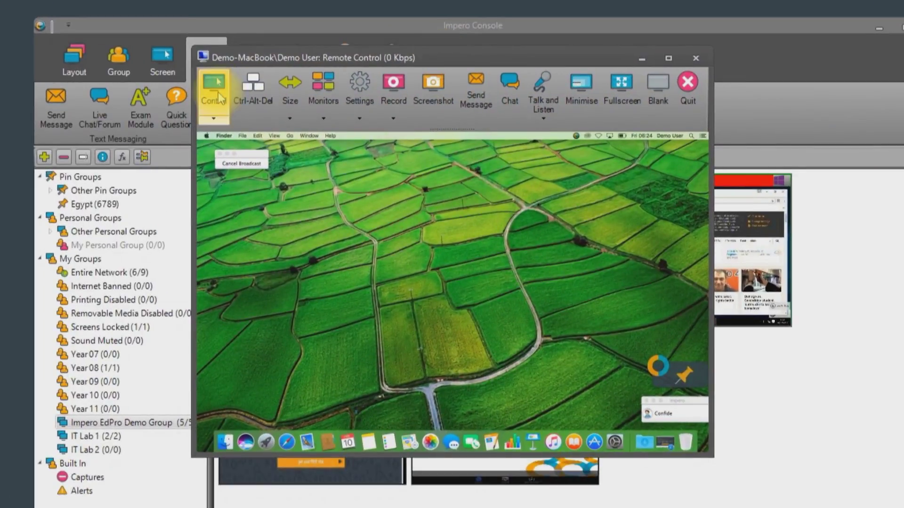
click(681, 375)
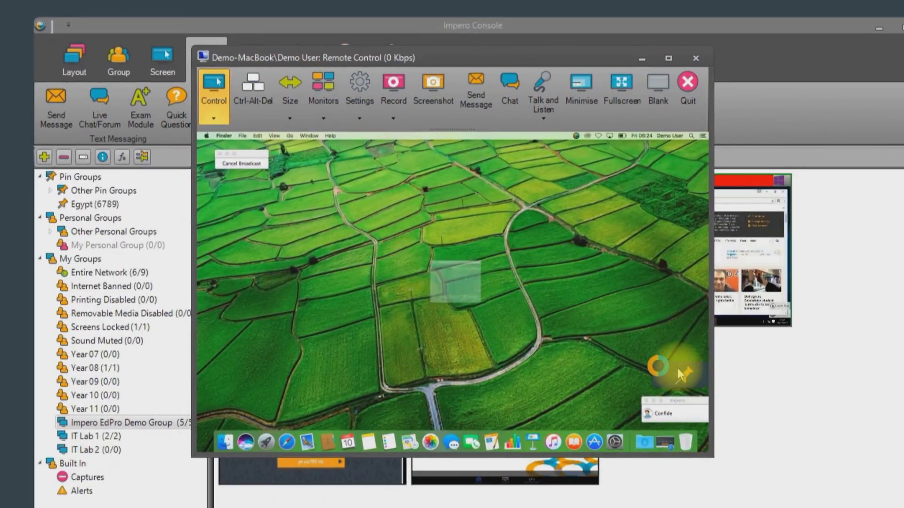
click(462, 245)
text(6789)
click(469, 324)
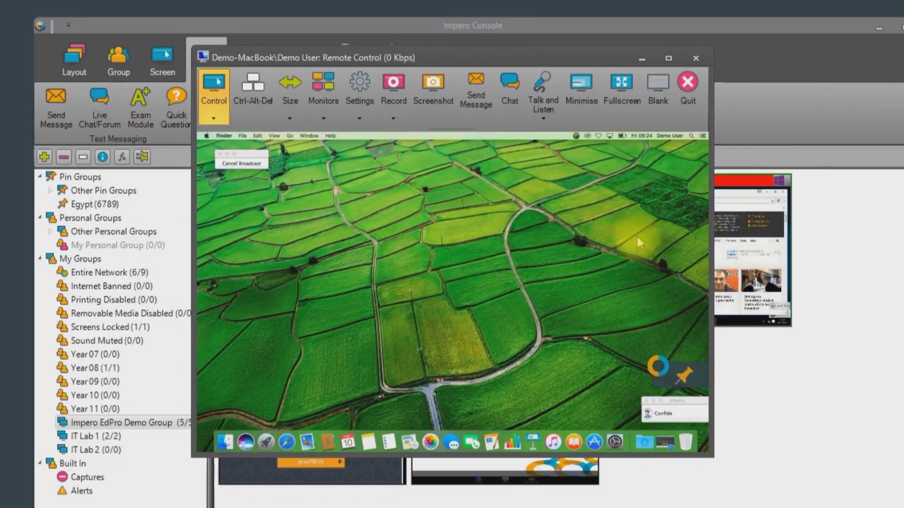
click(696, 58)
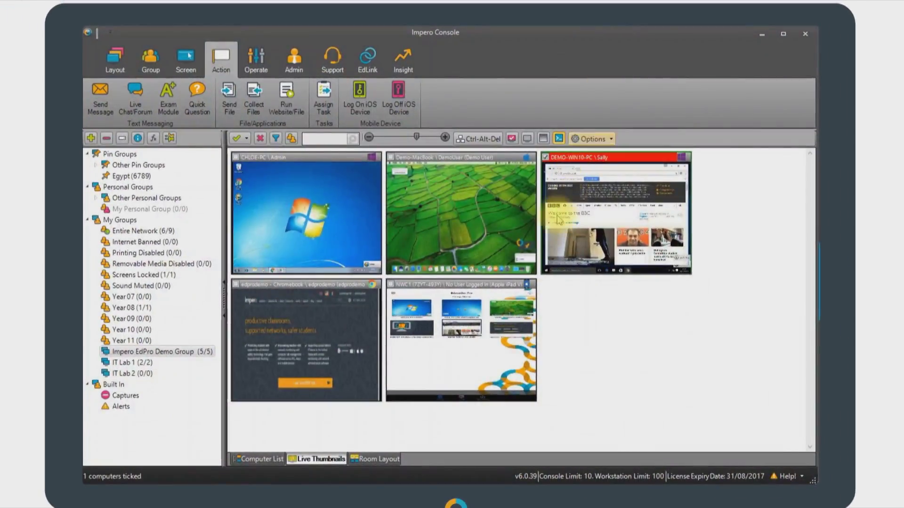
- Select the Egypt pin group to show Demo-MacBook as its only member
click(132, 177)
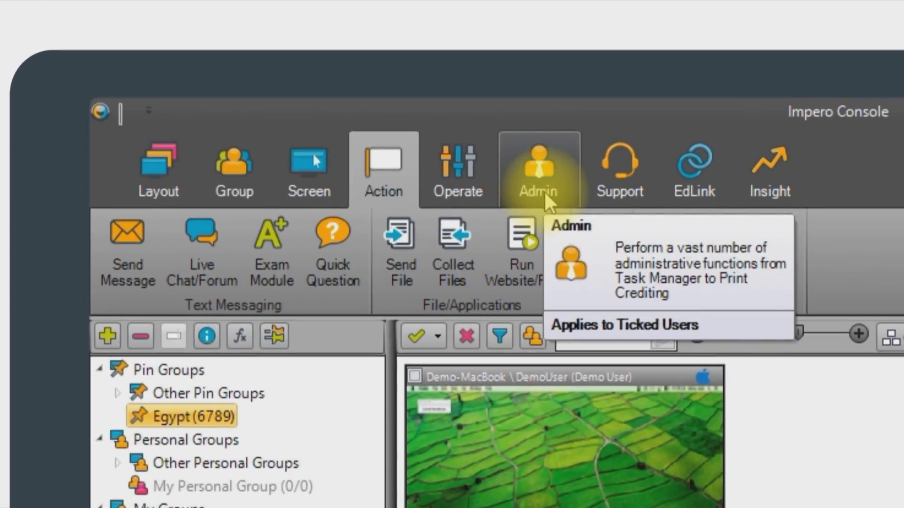
- Set a new password for the demouser account, ticking 'User must change password at next logon'
click(539, 190)
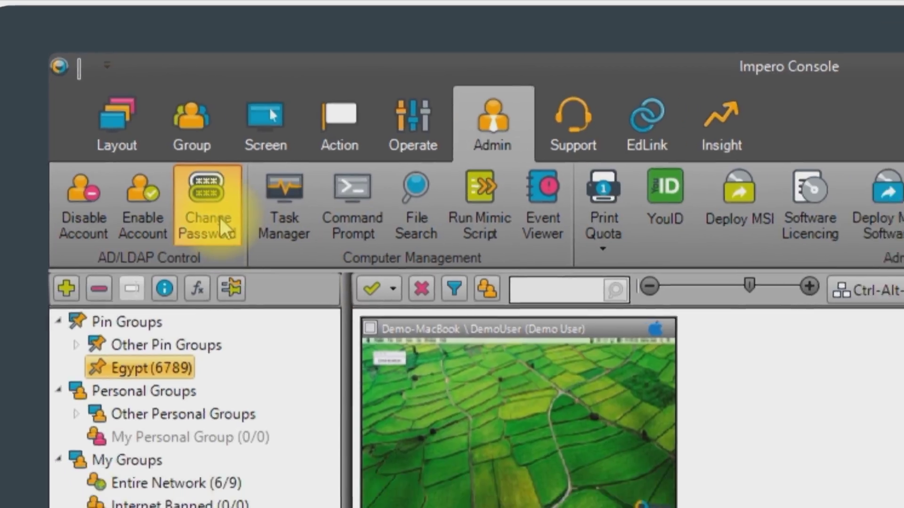
click(264, 267)
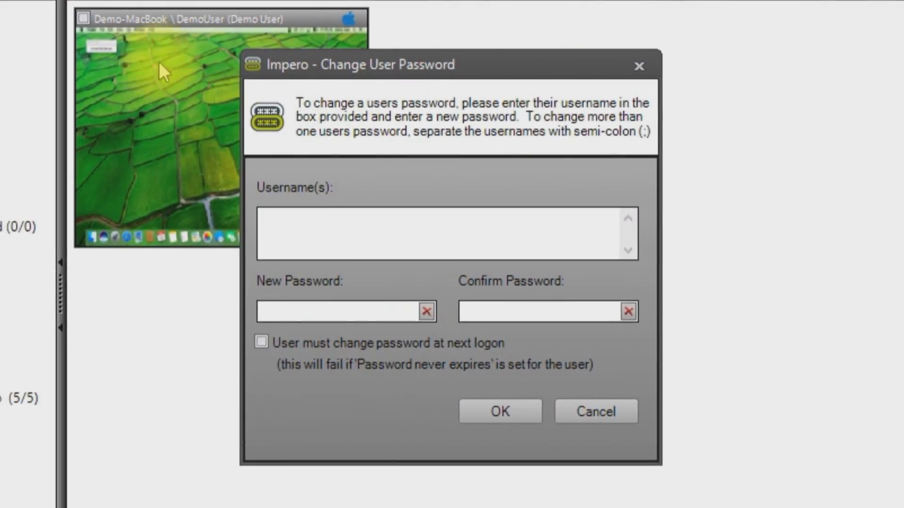
click(357, 251)
text(demouser)
click(349, 309)
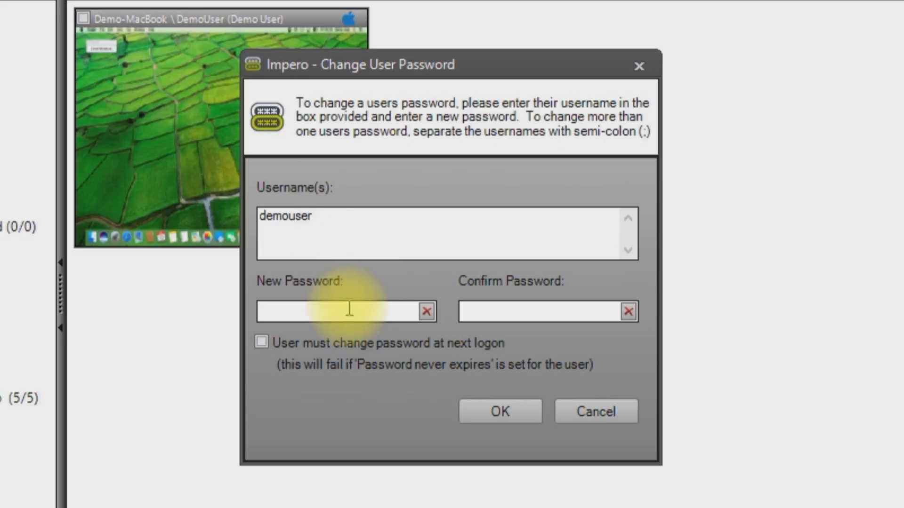
text(••••)
click(504, 311)
text(••••)
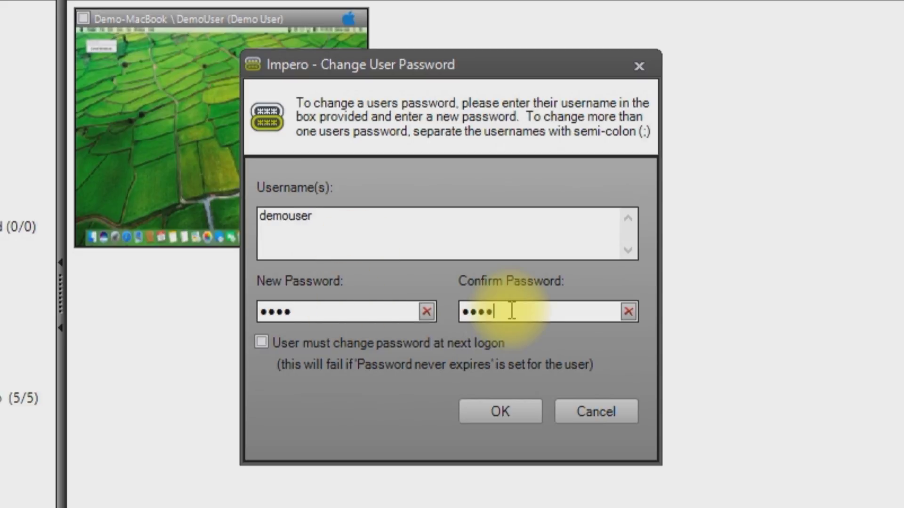
click(262, 342)
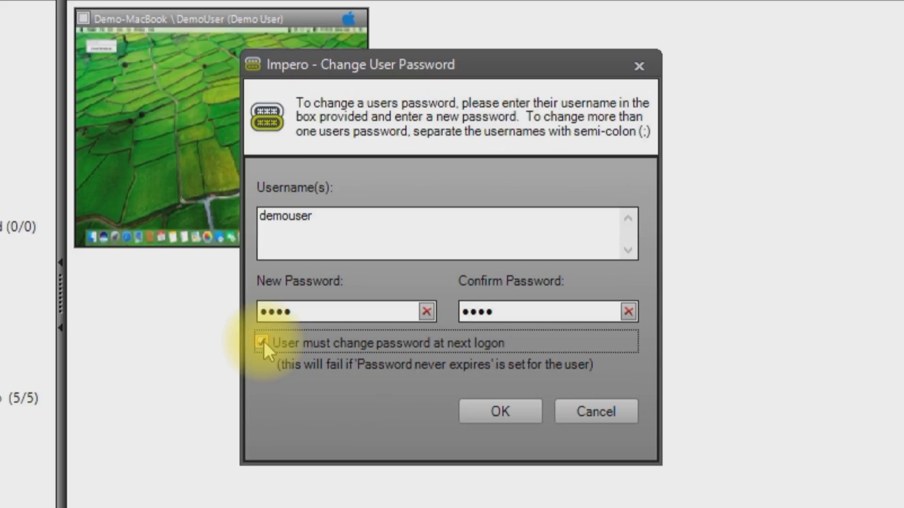
click(501, 412)
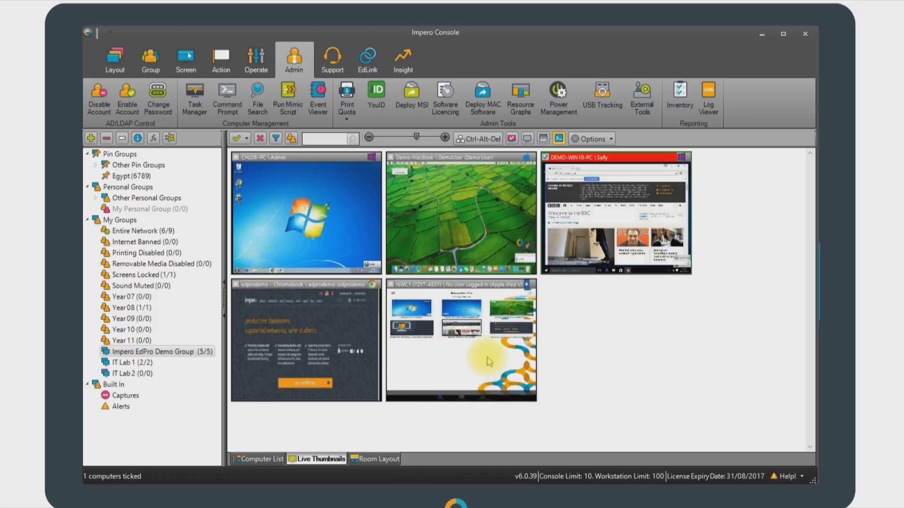
- Send an iOS logon that asks the device user for a username, with 1-hour auto log-off
click(223, 70)
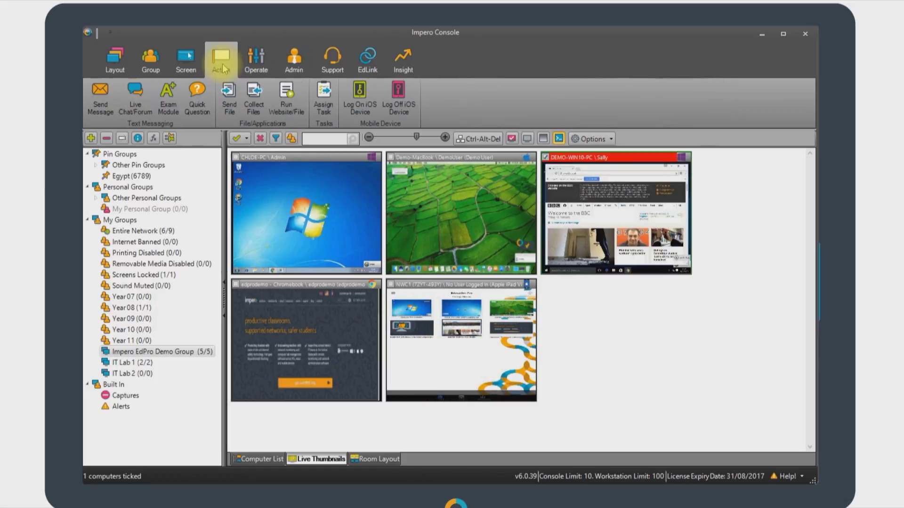
click(361, 99)
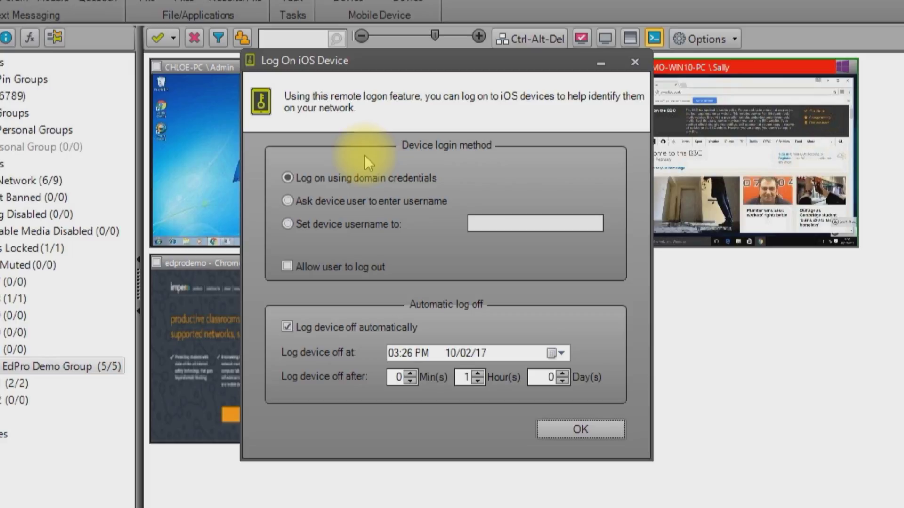
click(288, 200)
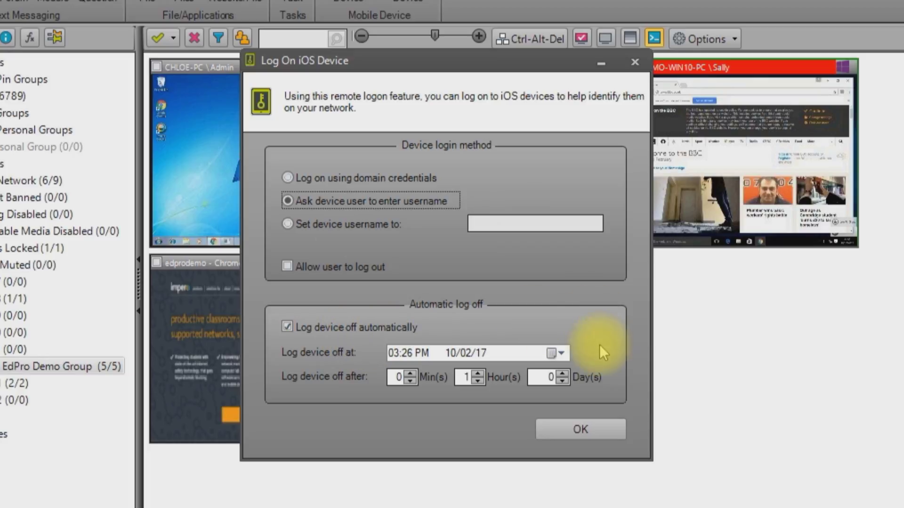
click(573, 421)
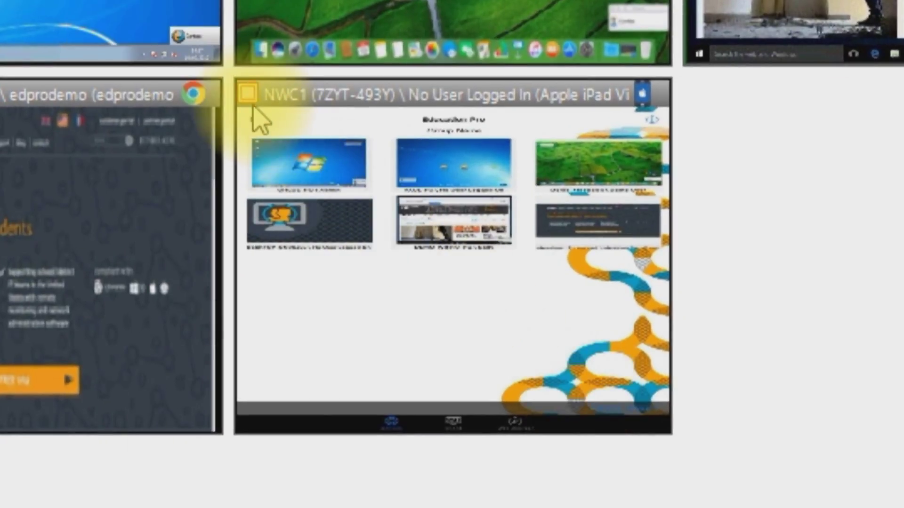
- Tick the NWC1 iPad thumbnail's checkbox to target it
click(249, 93)
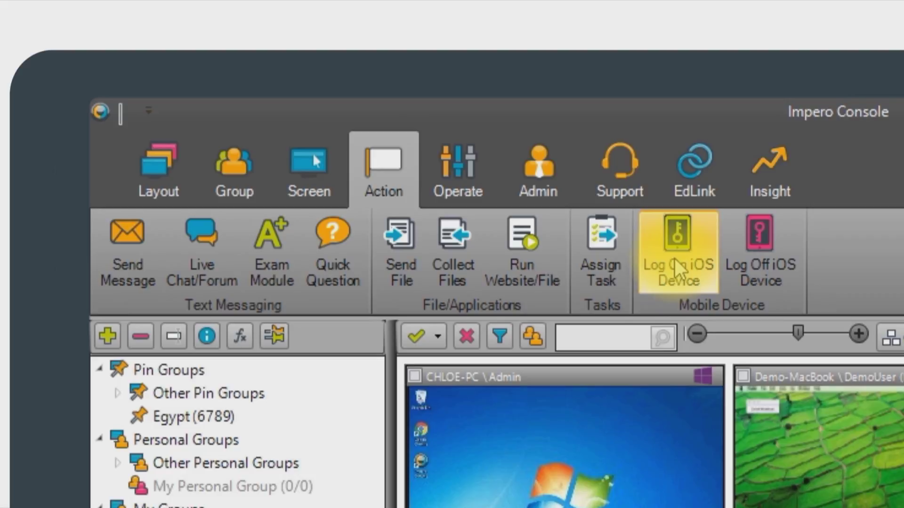
- Log on the NWC1 iPad, asking its user for a username with automatic log-off disabled
click(674, 258)
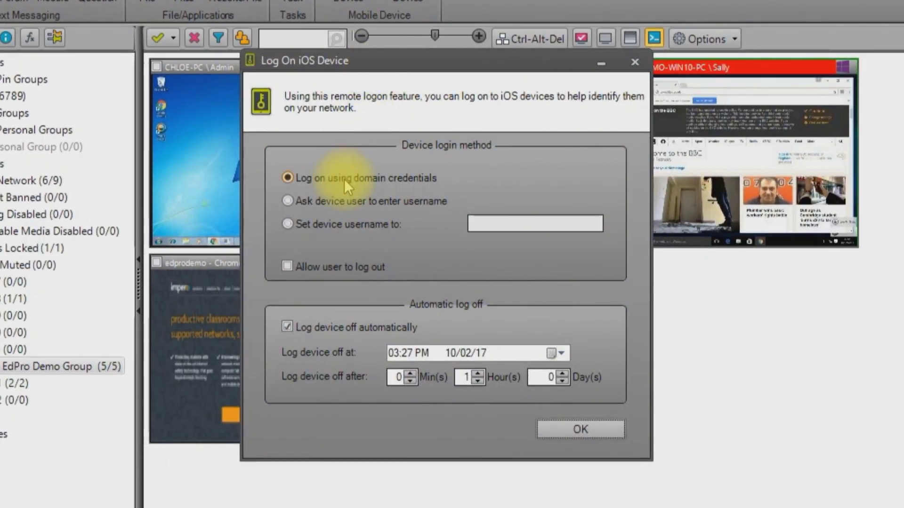
click(289, 202)
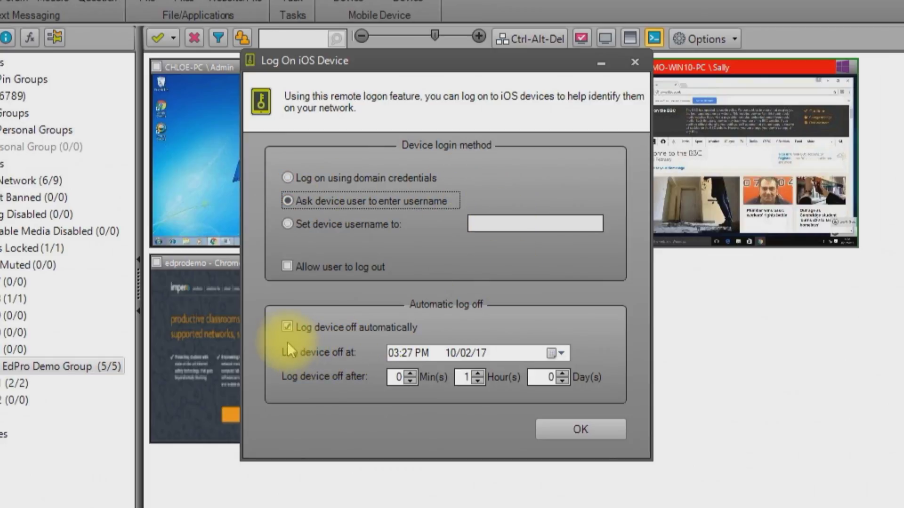
click(285, 327)
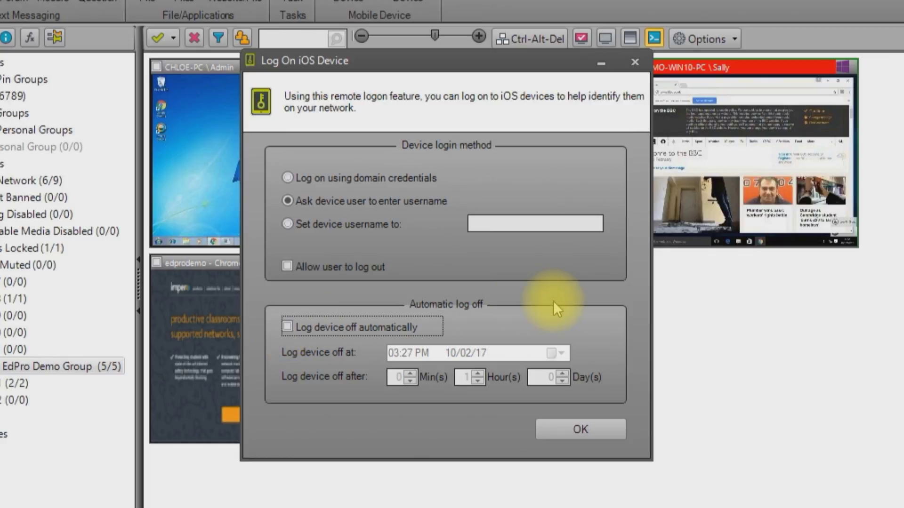
click(569, 431)
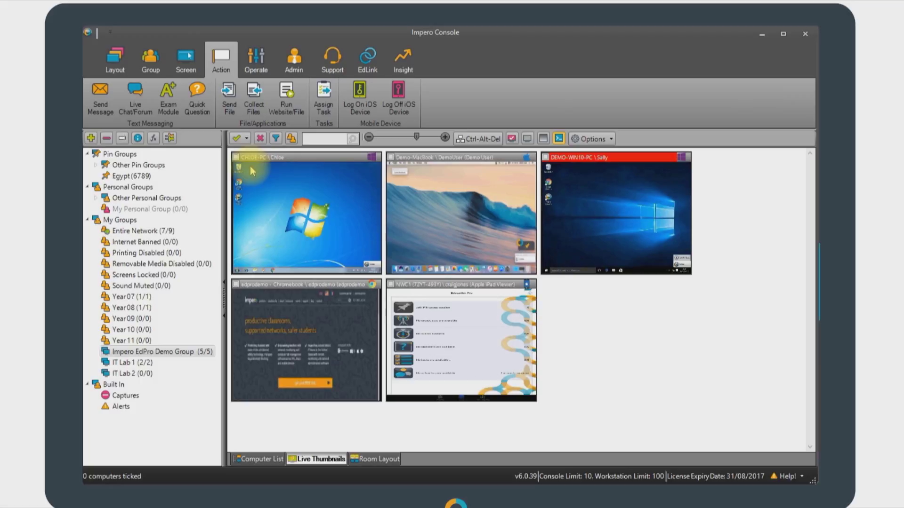
- Tick CHLOE-PC and send it the message 'Everything OK?', confirming delivery
click(236, 158)
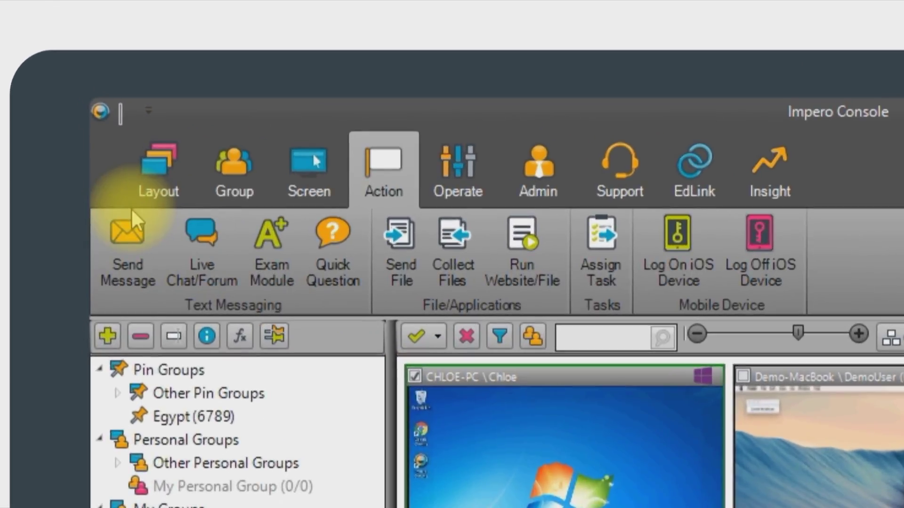
click(131, 225)
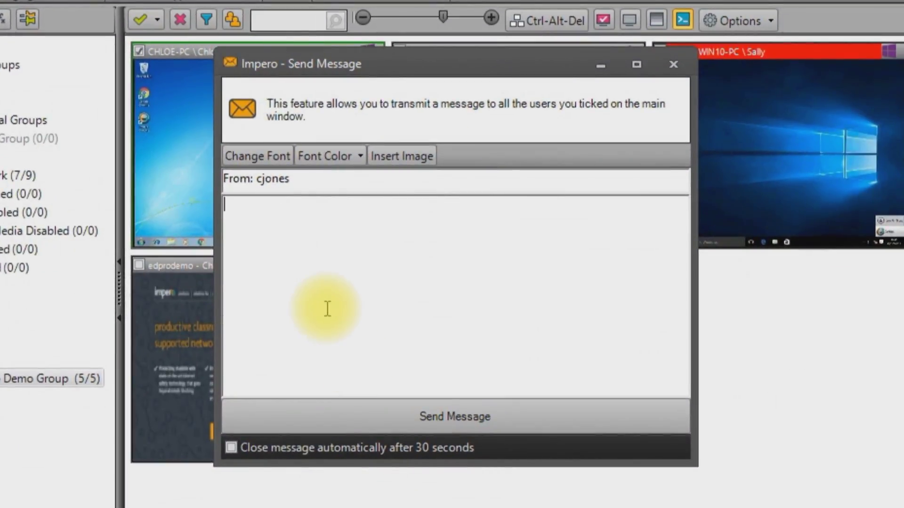
text(Everything OK?)
click(468, 407)
click(457, 294)
drag(421, 76, 678, 120)
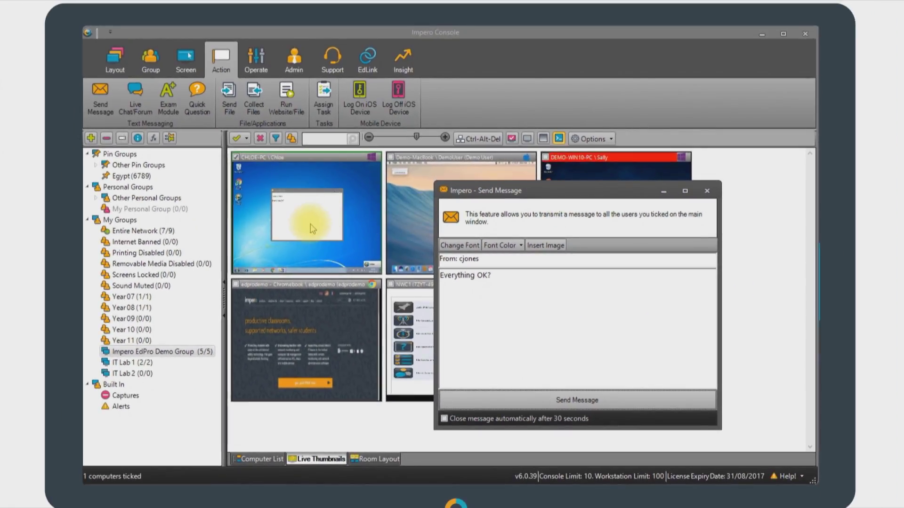